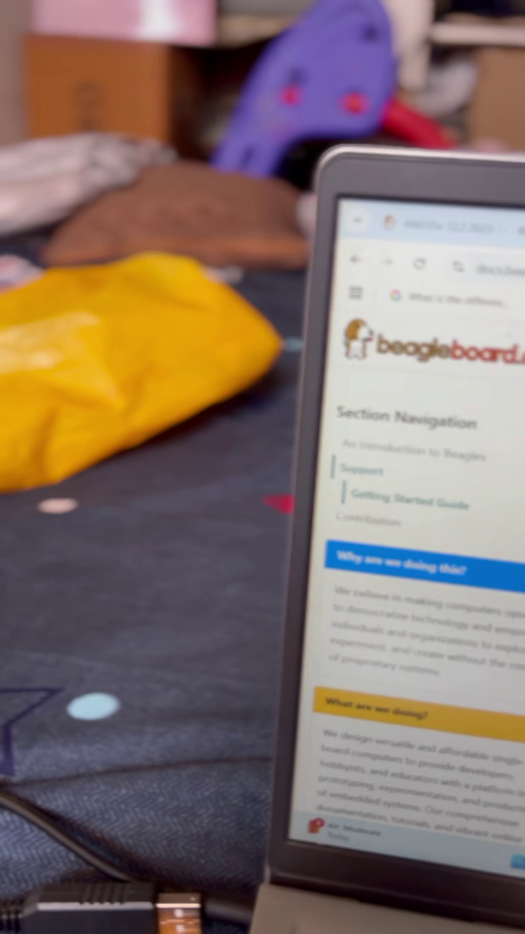
Switch to the AM335x 12.2 eMMC flasher tab to view the BeagleBone Black Debian image details.
{"action": "left_click", "coordinate": [159, 116]}
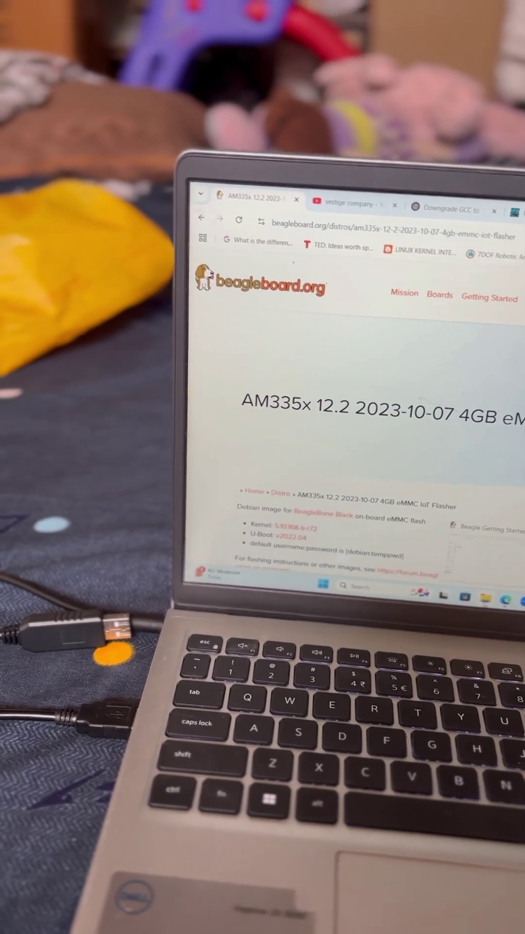
Bring up File Explorer showing the Beagle Getting Started (E:) drive contents.
{"action": "left_click", "coordinate": [481, 531]}
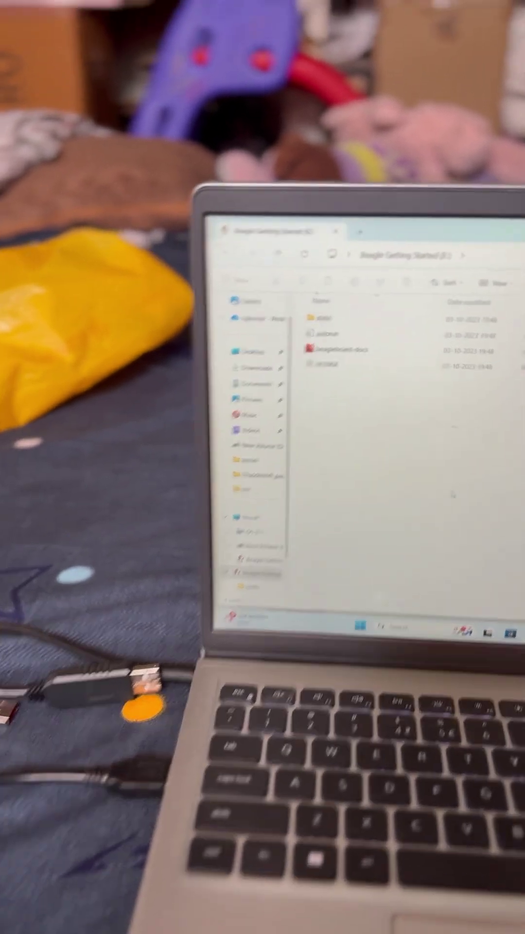